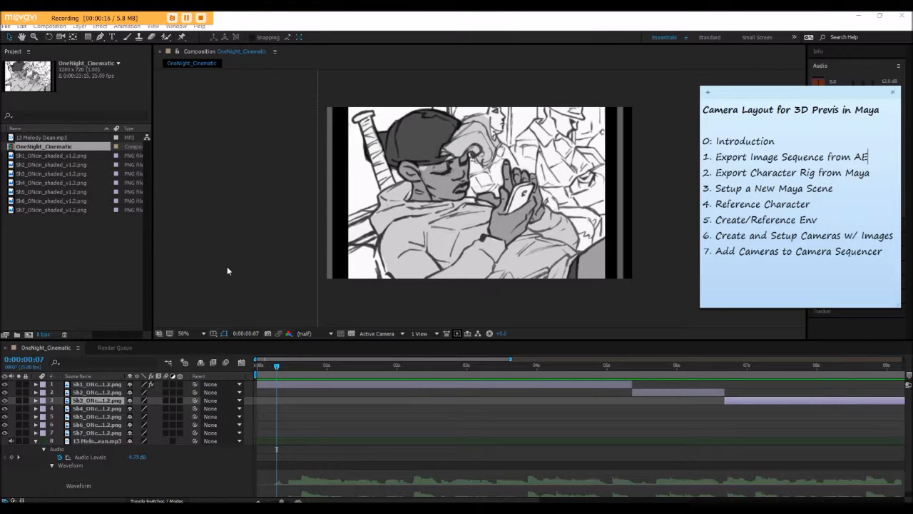
Examine the OneNight_Cinematic animatic by scrubbing through its timeline and checking the individual shot layers.
left_click(656, 271)
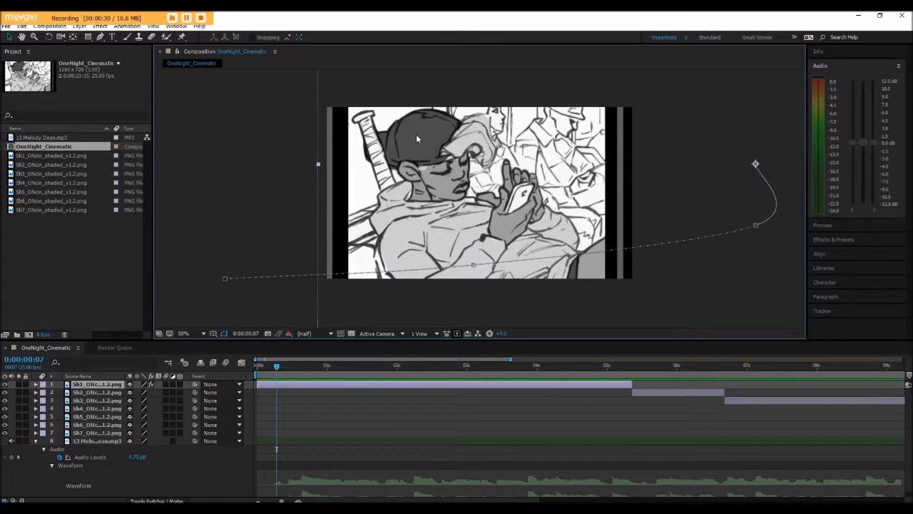
left_click_drag(304, 366, 612, 384)
left_click(717, 287)
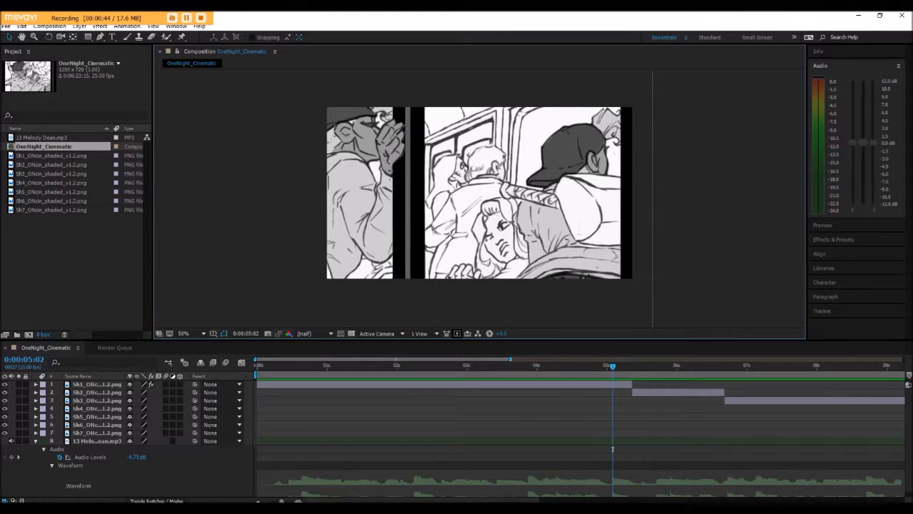
left_click(87, 386)
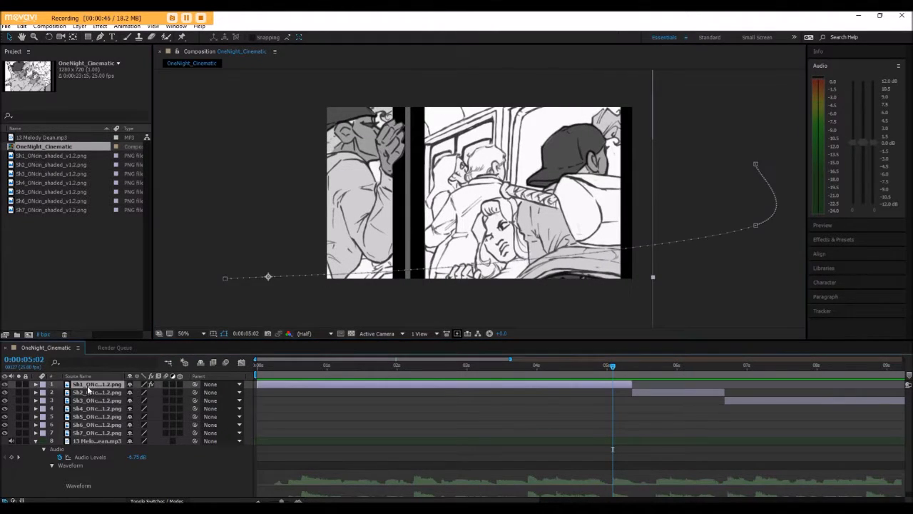
left_click(88, 392)
left_click(89, 400)
left_click(88, 408)
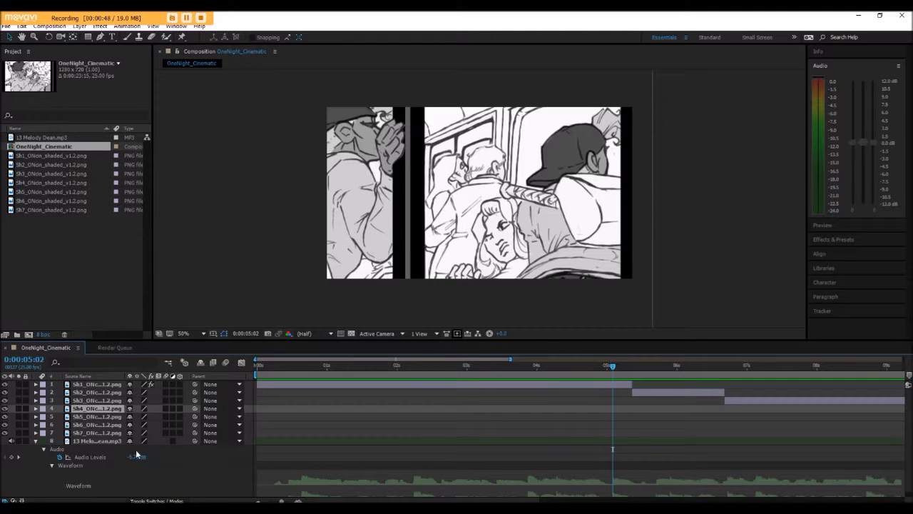
left_click_drag(612, 366, 853, 397)
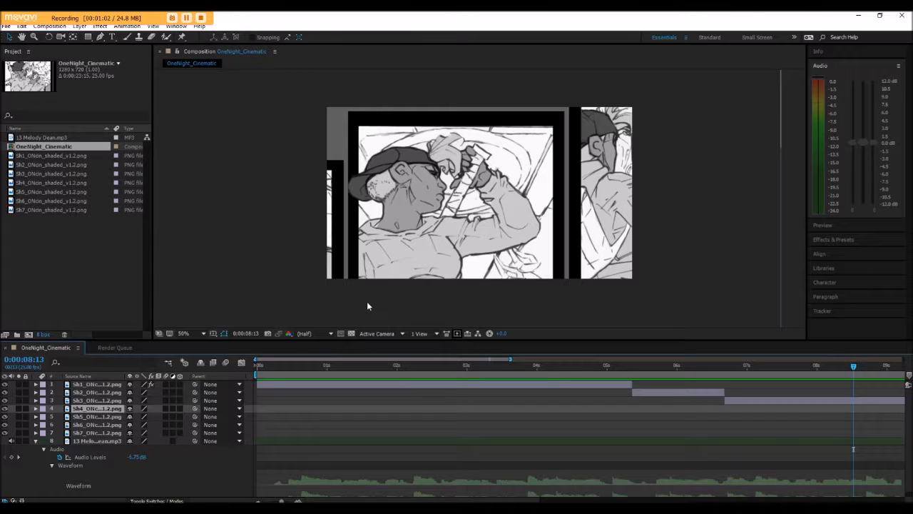
left_click_drag(418, 501, 494, 502)
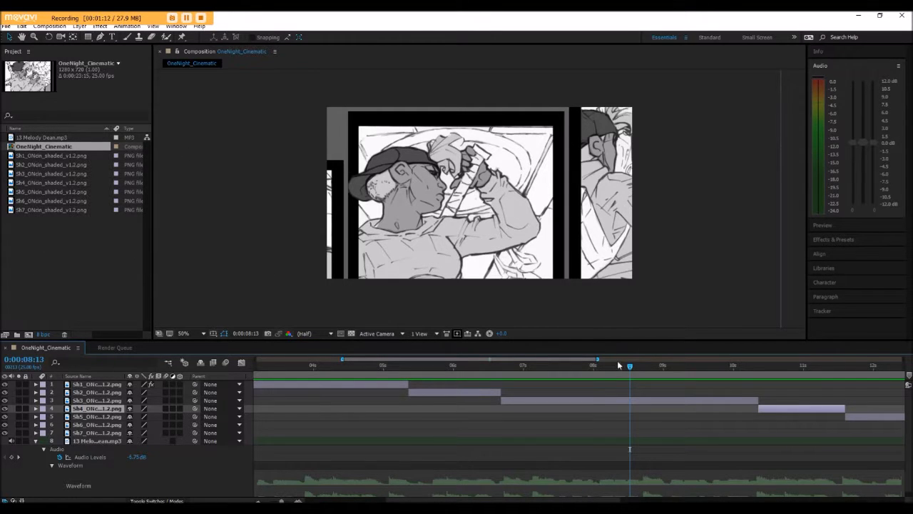
left_click_drag(631, 368, 700, 367)
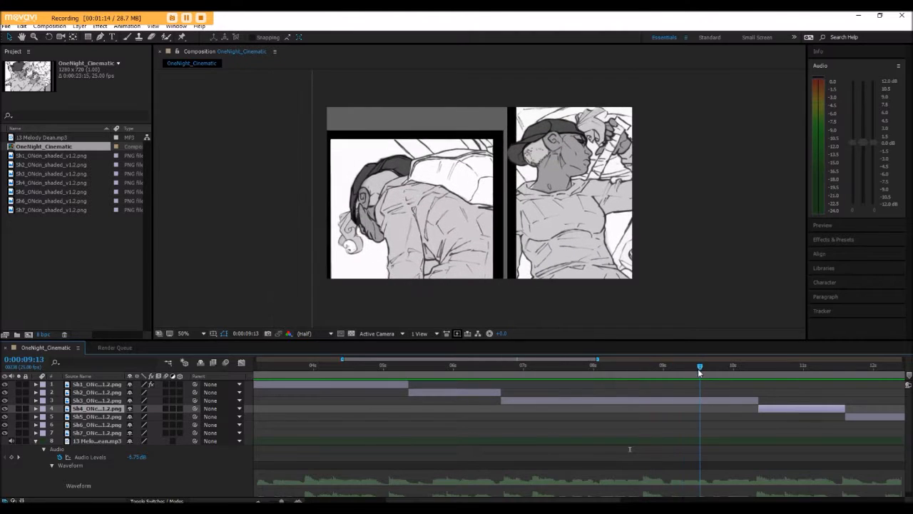
Widen the project file list and add the OneNight_Cinematic composition to the render queue.
left_click(57, 254)
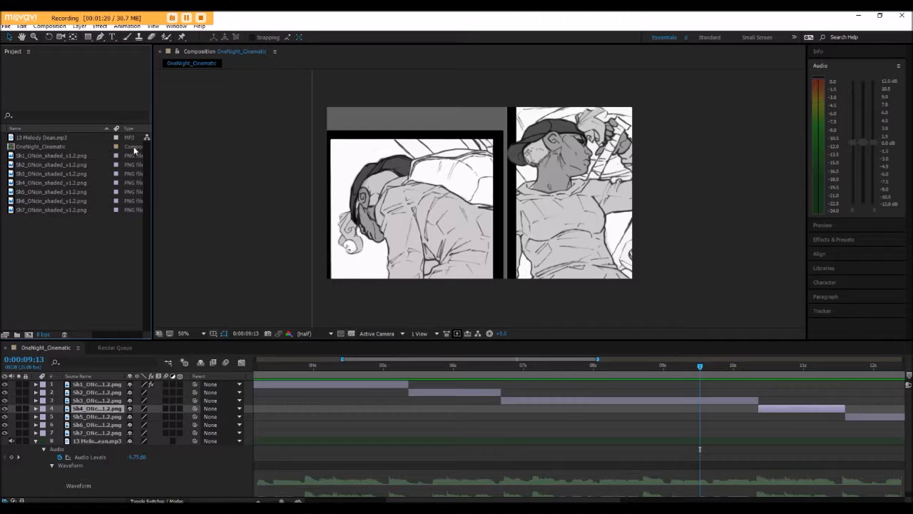
left_click_drag(153, 149, 212, 151)
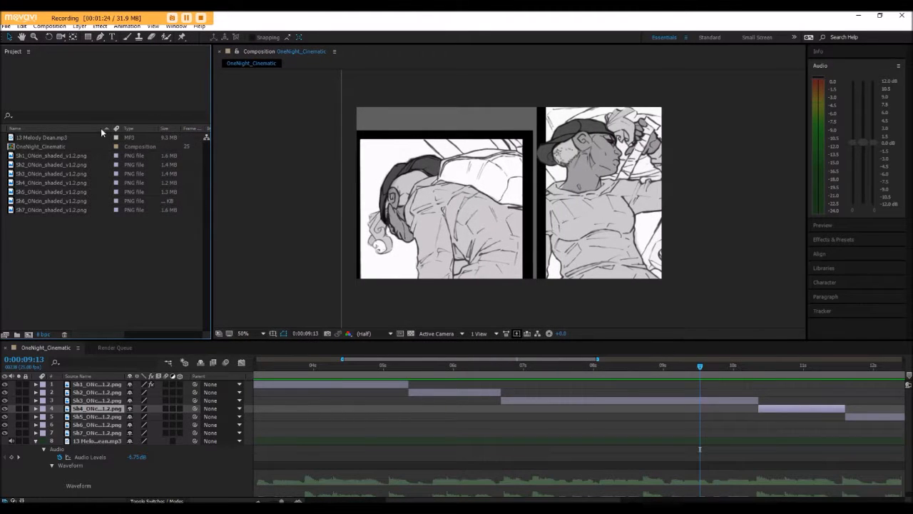
left_click(132, 147)
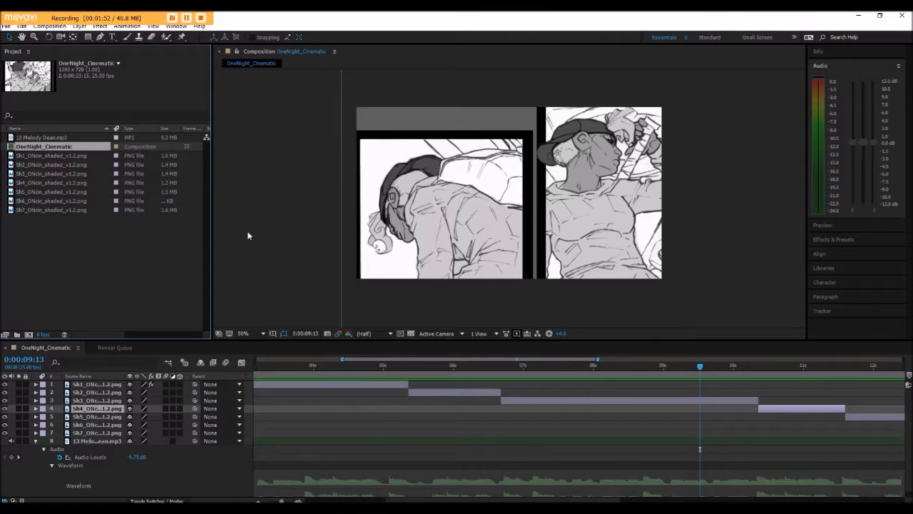
right_click(140, 148)
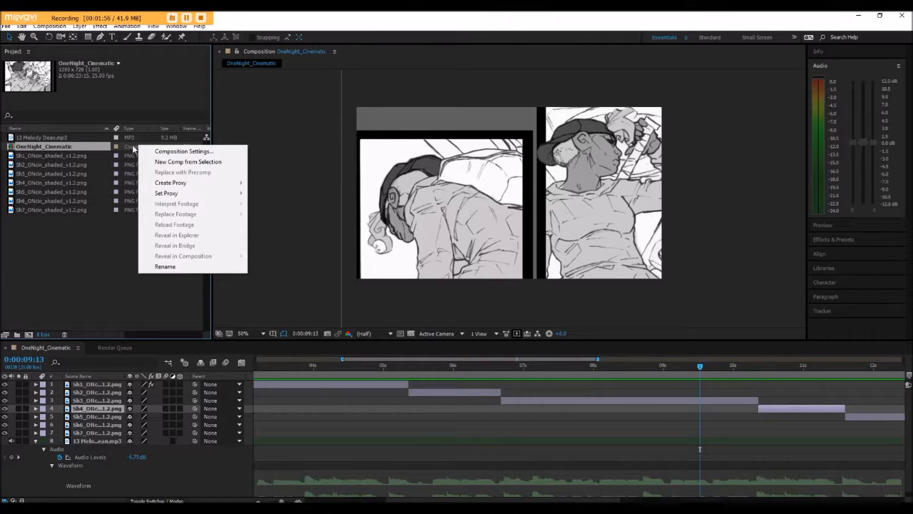
left_click(128, 148)
left_click(7, 27)
mouse_move(52, 176)
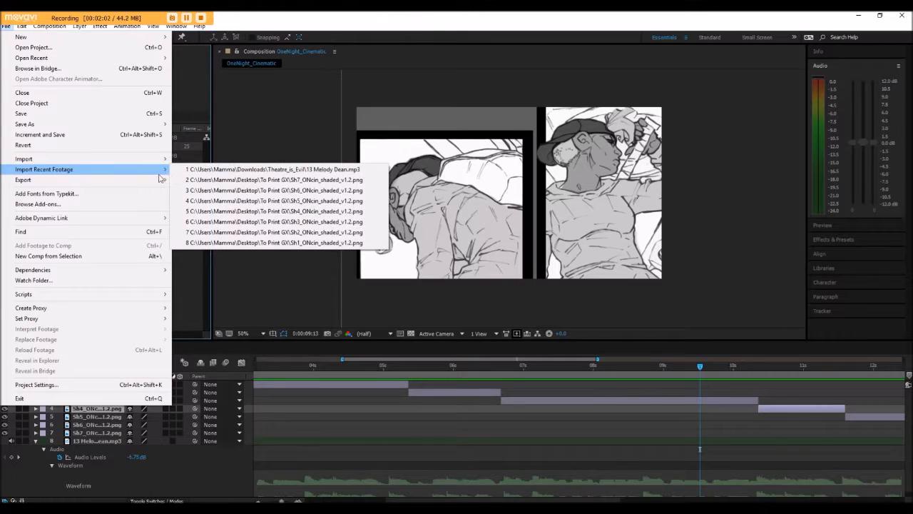
mouse_move(160, 179)
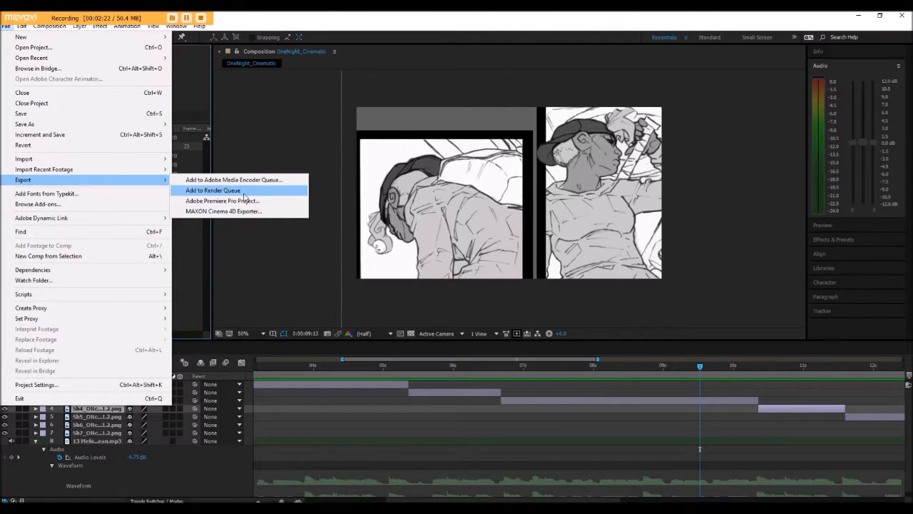
left_click(243, 191)
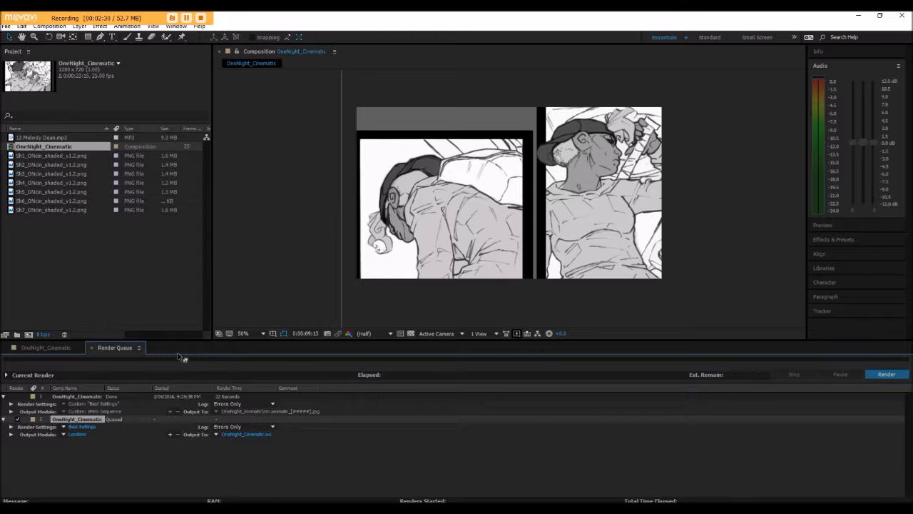
left_click(52, 346)
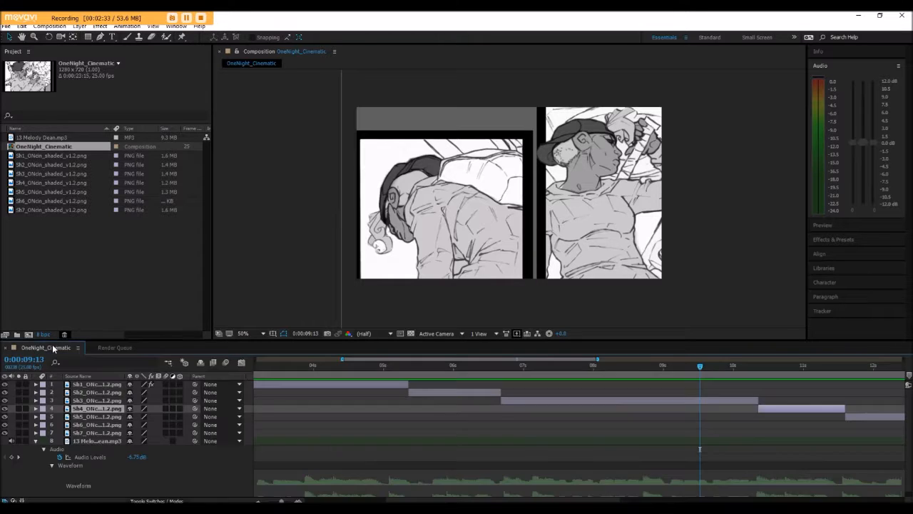
left_click(105, 348)
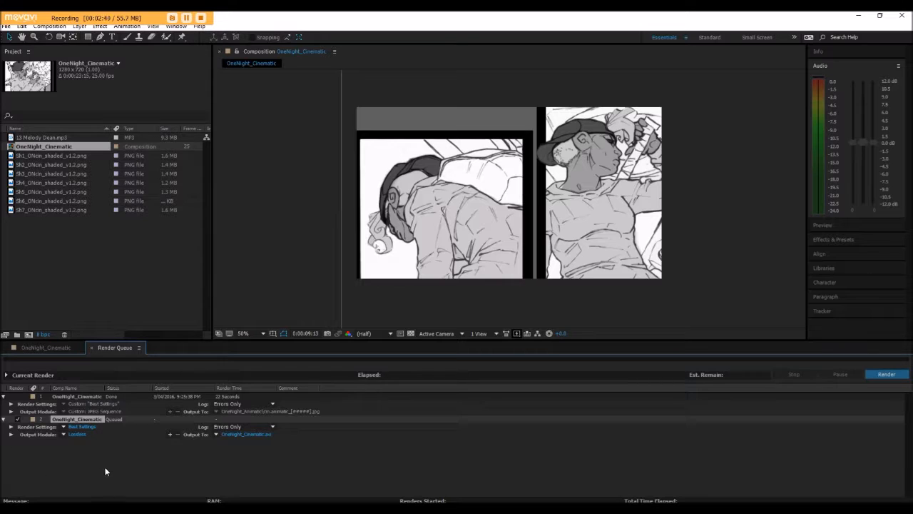
left_click(82, 395)
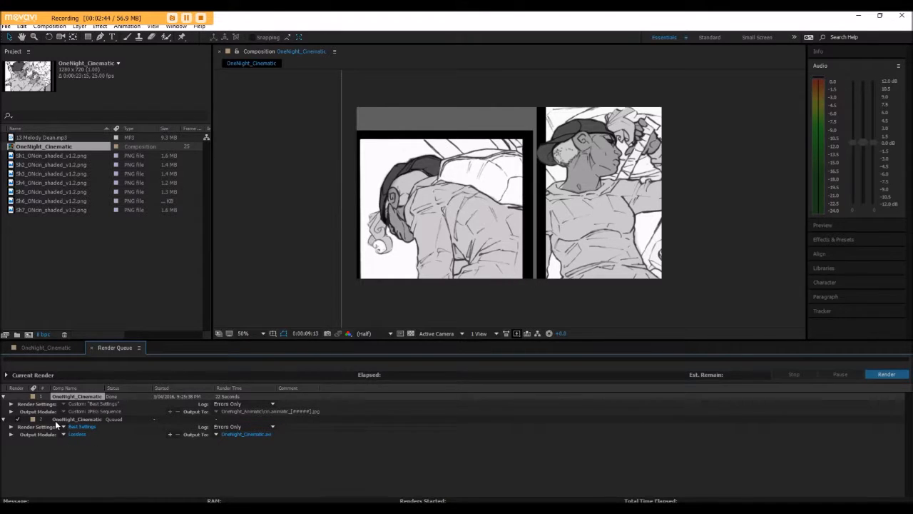
Set the output module format of the newly queued OneNight_Cinematic render to JPEG Sequence.
left_click(55, 420)
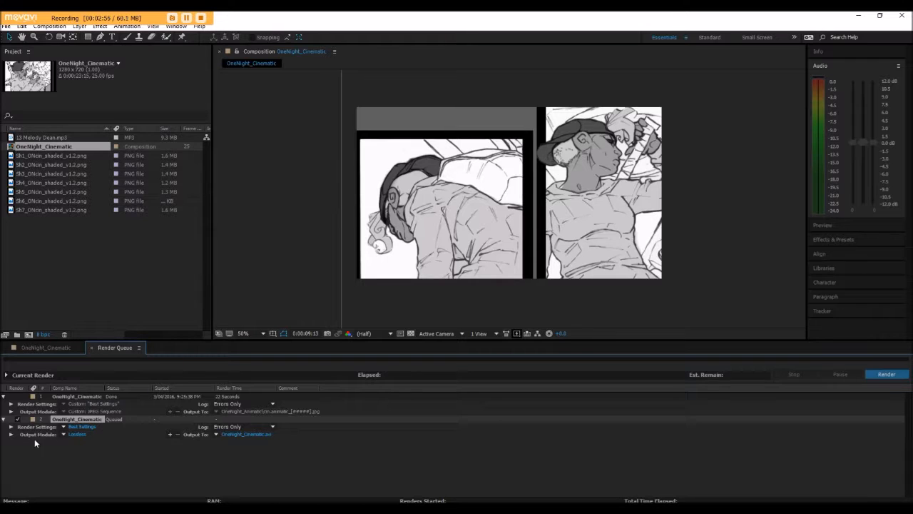
left_click(77, 435)
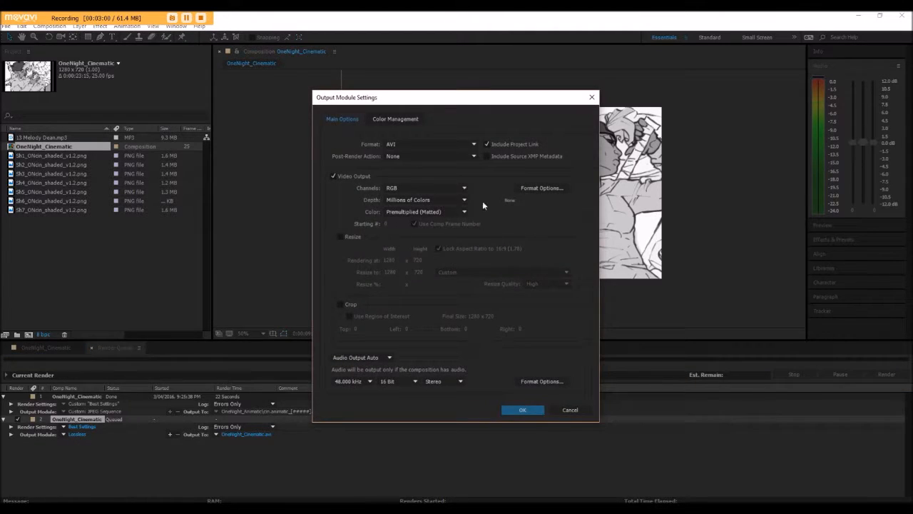
left_click(398, 146)
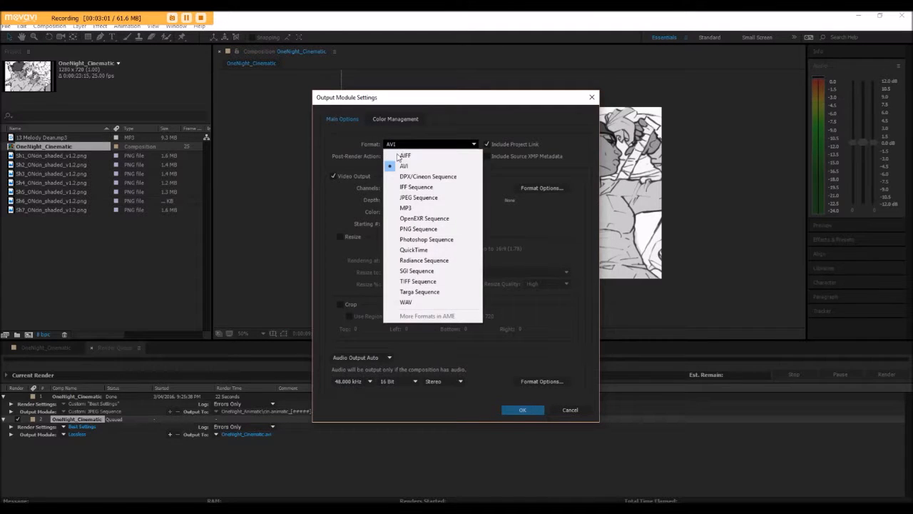
left_click(428, 197)
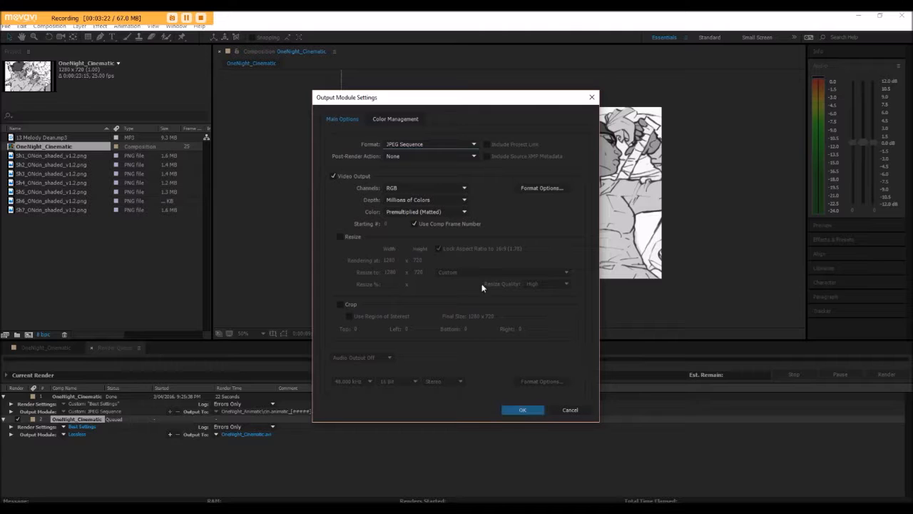
left_click(523, 412)
left_click(524, 413)
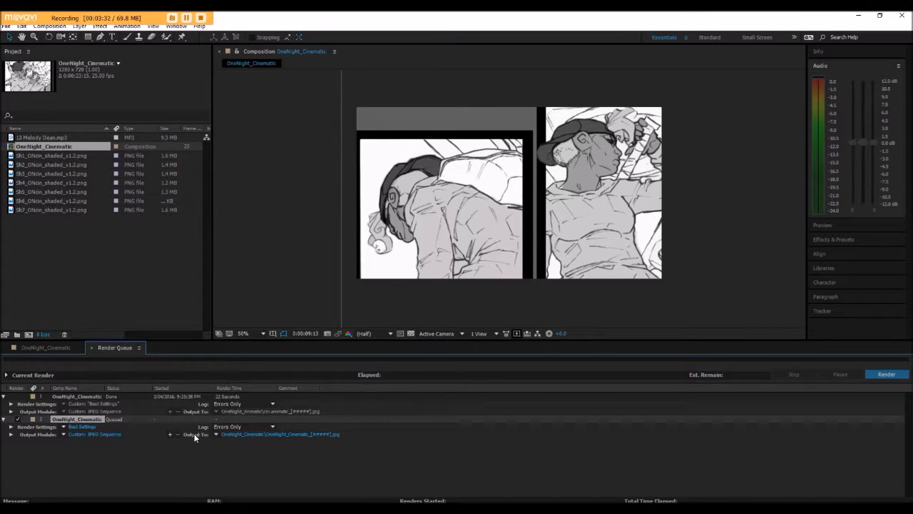
Open the output destination of the queued render and check the existing folders in 00_Uni.
left_click(306, 432)
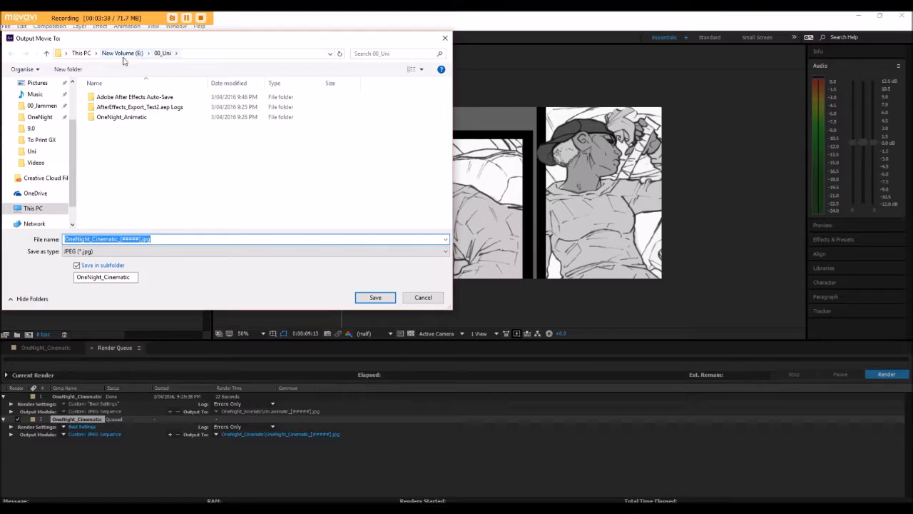
left_click(100, 139)
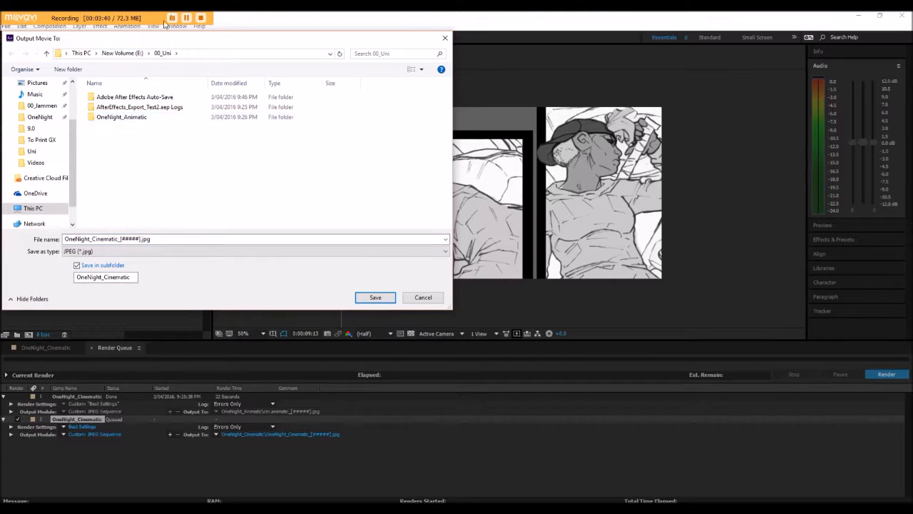
right_click(141, 149)
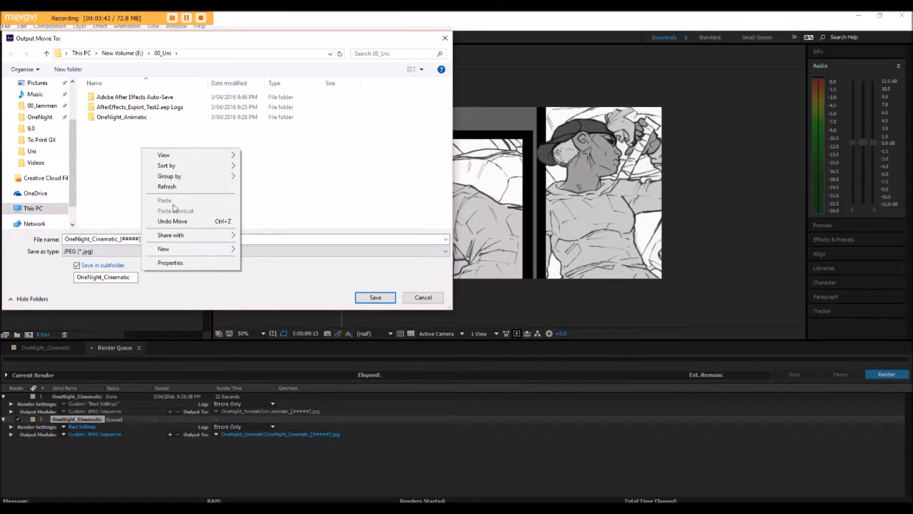
key("Escape")
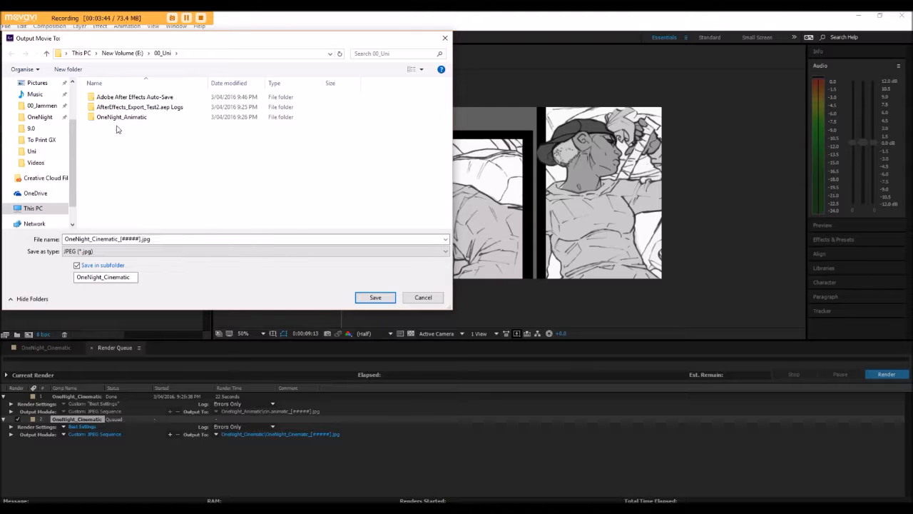
left_click(124, 118)
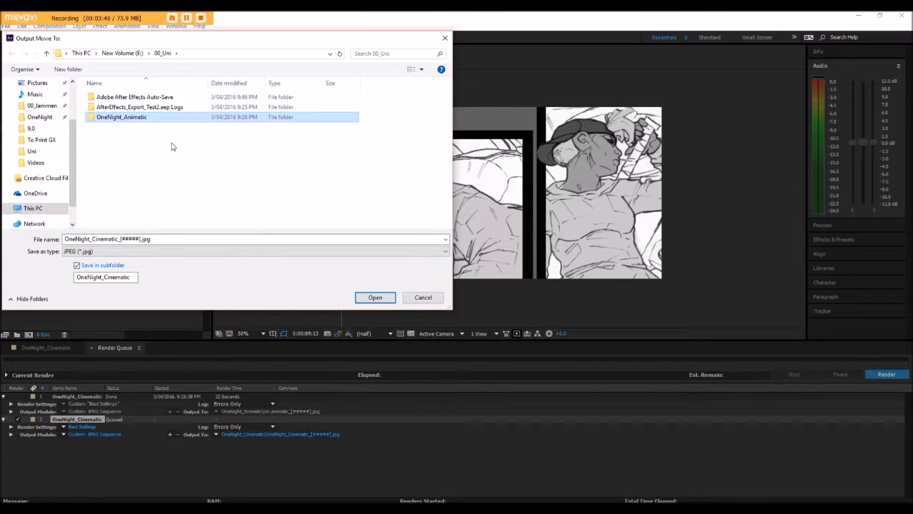
left_click(152, 163)
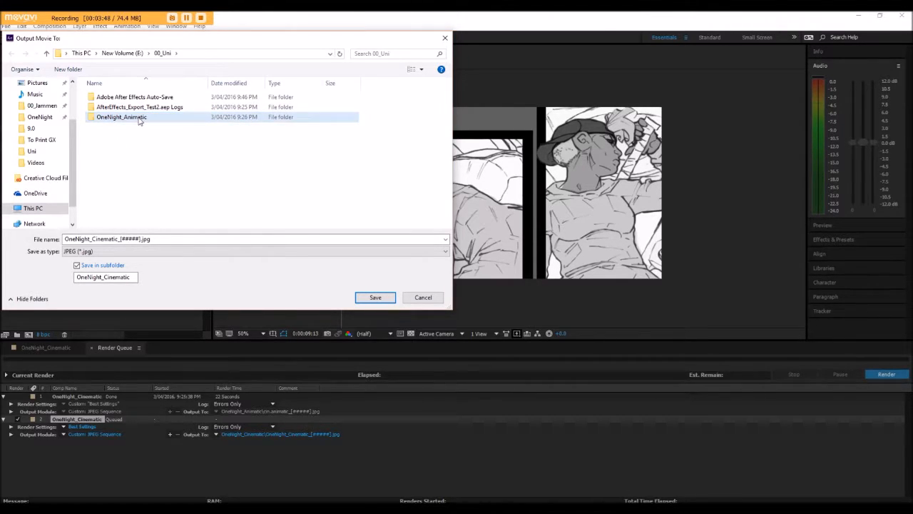
left_click(117, 120)
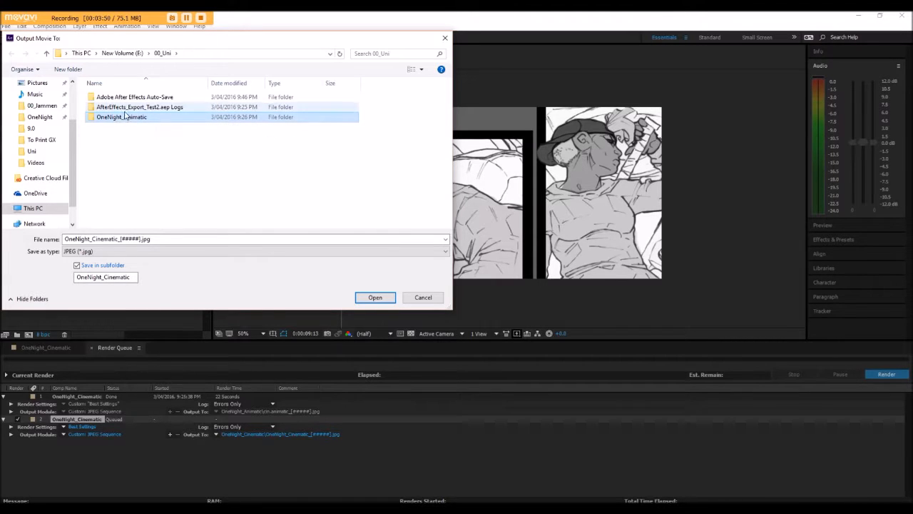
left_click(141, 186)
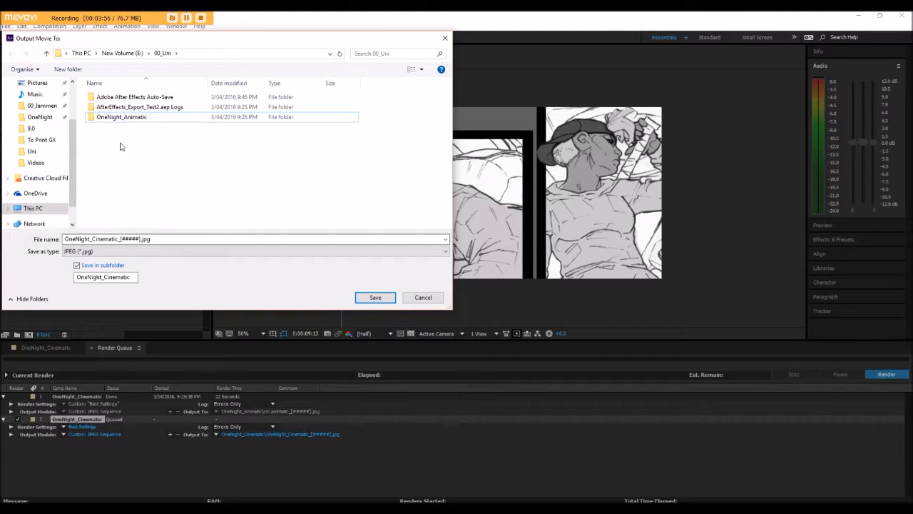
Rename the output image files to ON_cin_animatic_[#####].jpg, keeping the frame number placeholder.
double_click(116, 238)
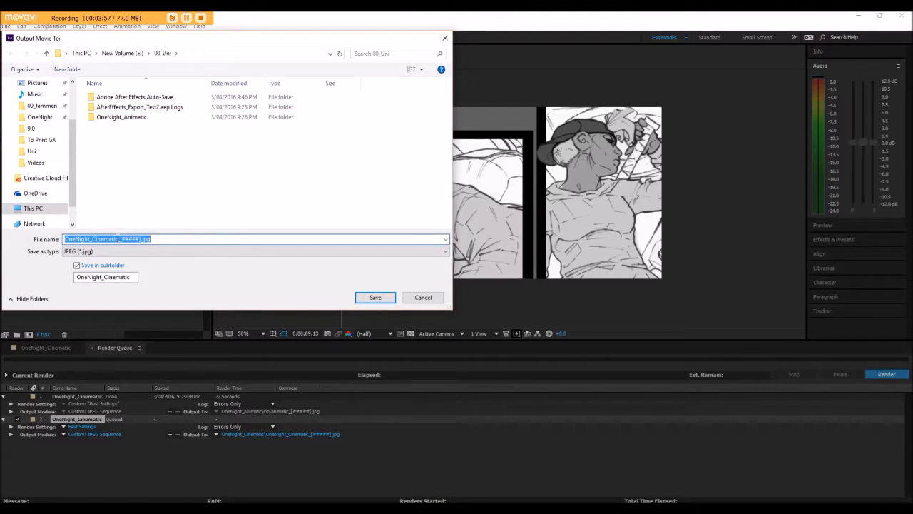
left_click(155, 238)
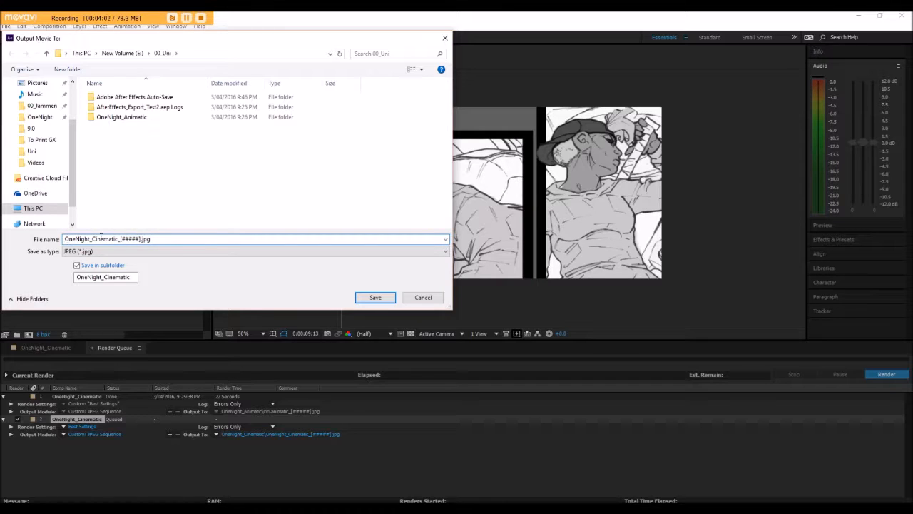
left_click_drag(119, 238, 64, 238)
type("ON_")
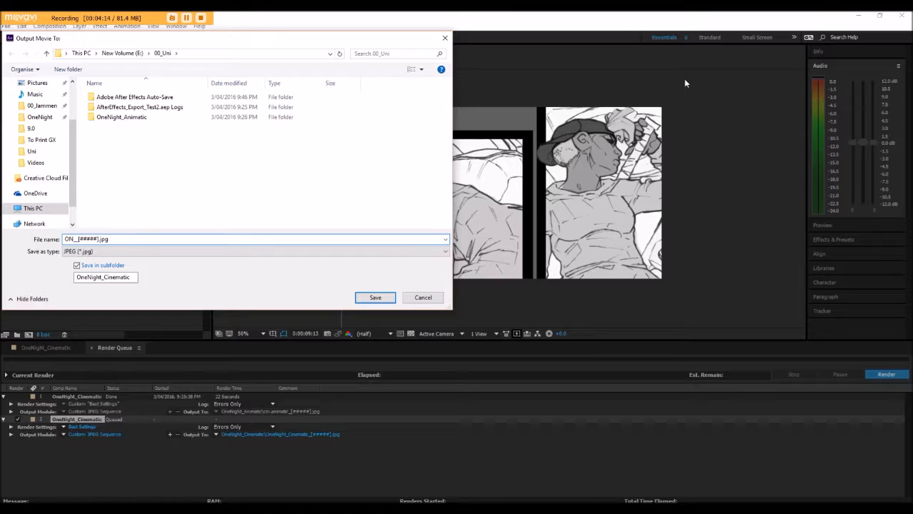
type("cin_animatic")
Name the output subfolder ON_Animatic and save the output destination for the JPEG sequence.
double_click(99, 275)
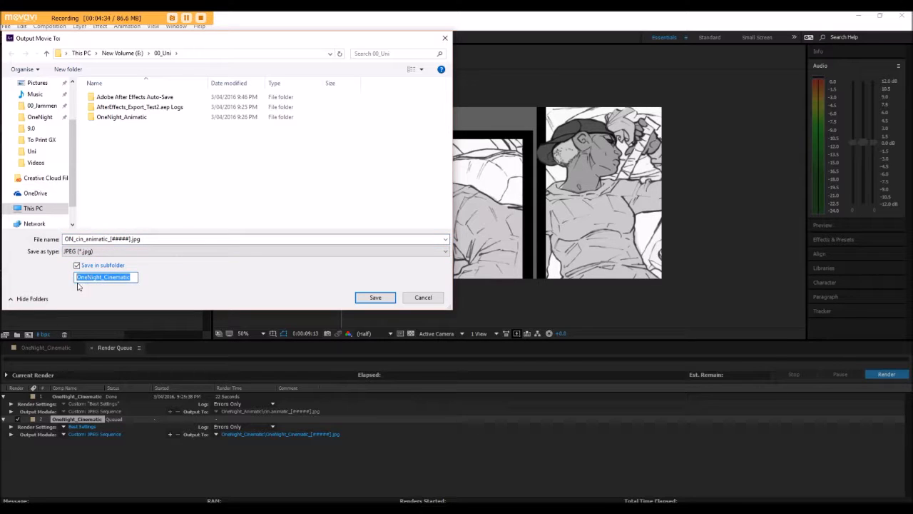
type("One")
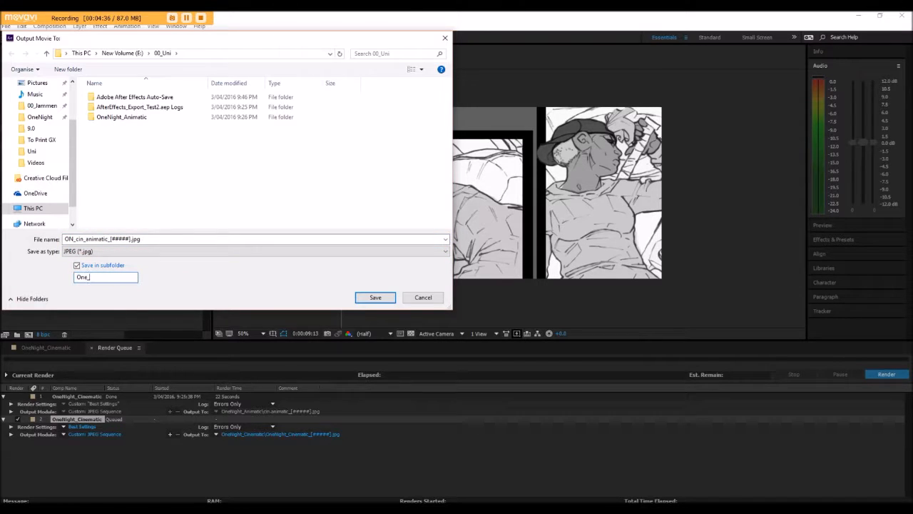
key("BackSpace")
type("N_Cinematic")
left_click_drag(119, 278, 75, 278)
left_click_drag(87, 278, 162, 278)
type("Animatic")
left_click(391, 295)
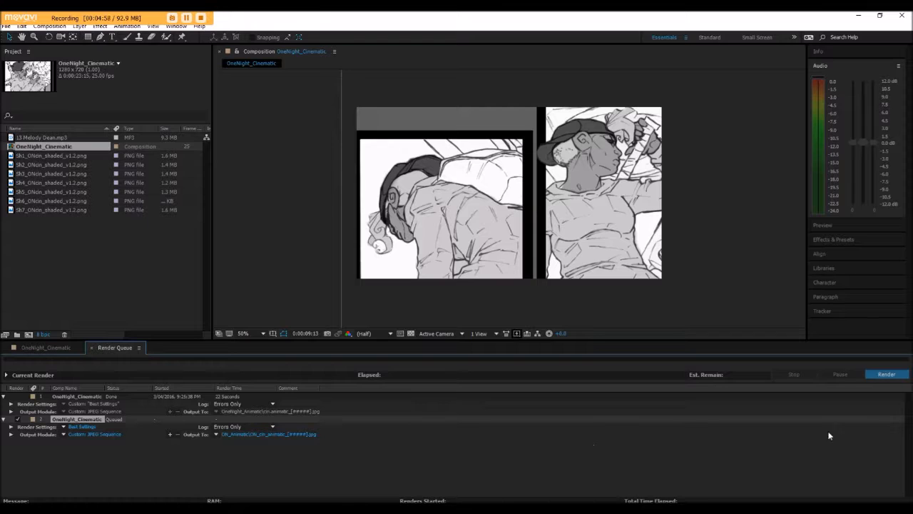
Recheck the output file name and ON_Animatic subfolder, save the destination, and start rendering the queued composition.
left_click(239, 433)
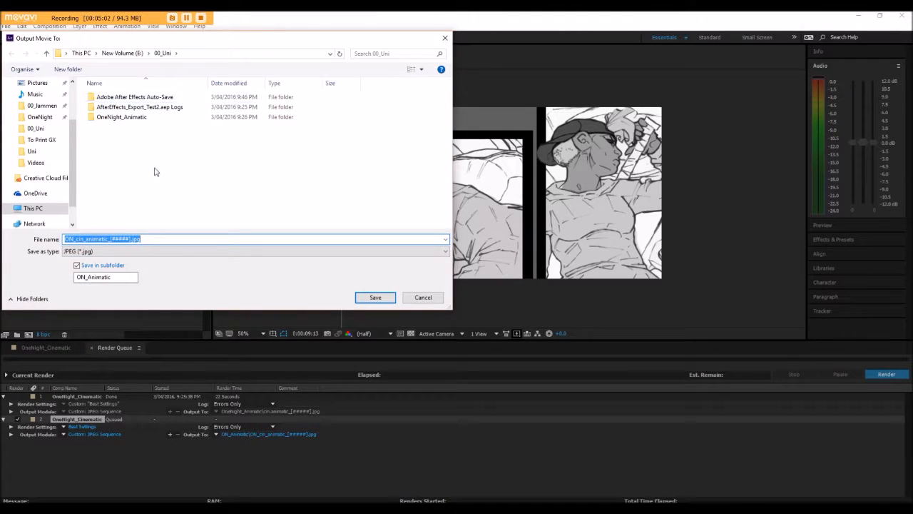
left_click(386, 298)
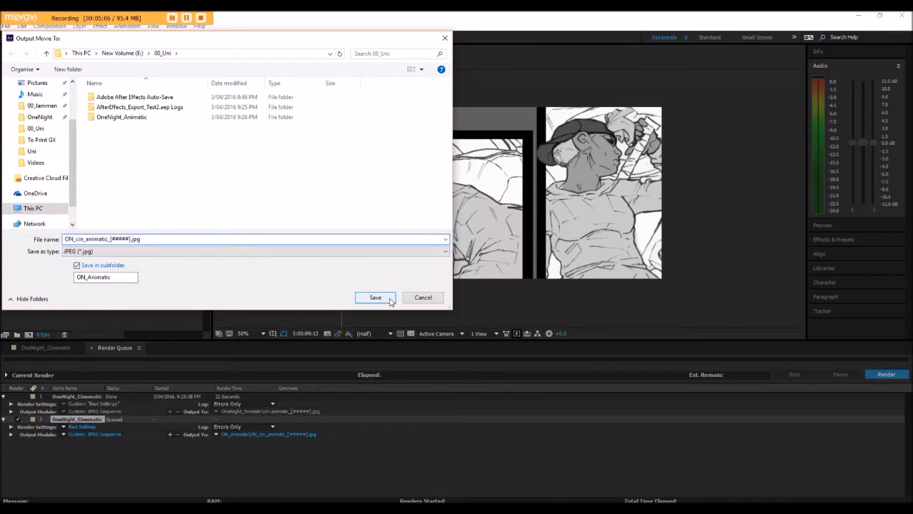
left_click(883, 376)
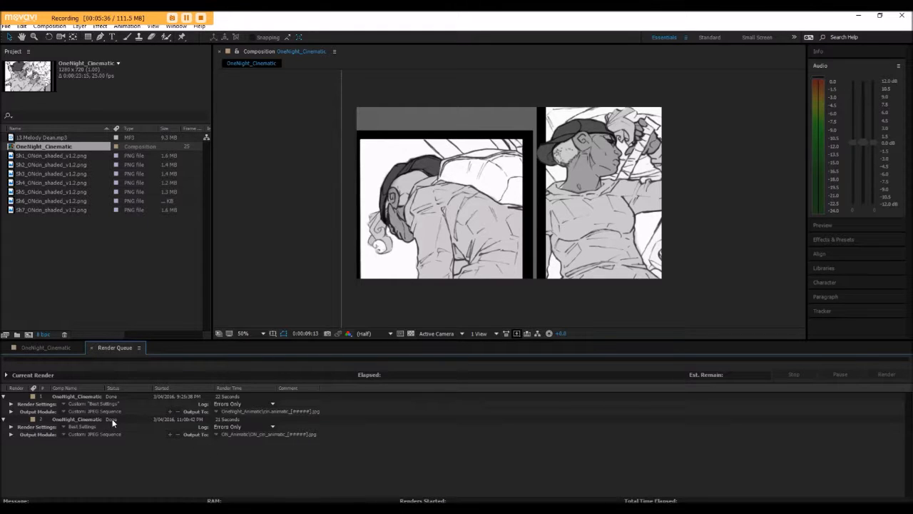
Switch to File Explorer, open the ON_Animatic folder in 00_Uni, and look through the rendered frames to the last one.
mouse_move(221, 509)
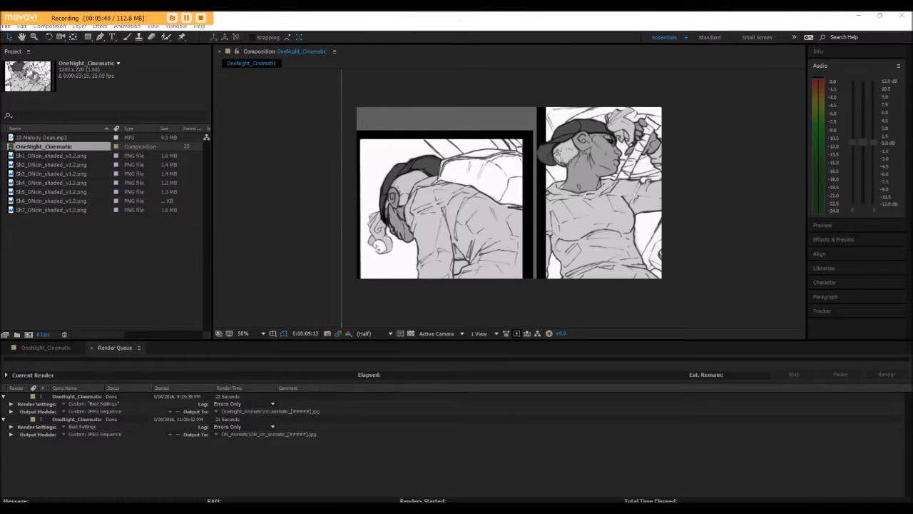
left_click_drag(912, 176, 703, 151)
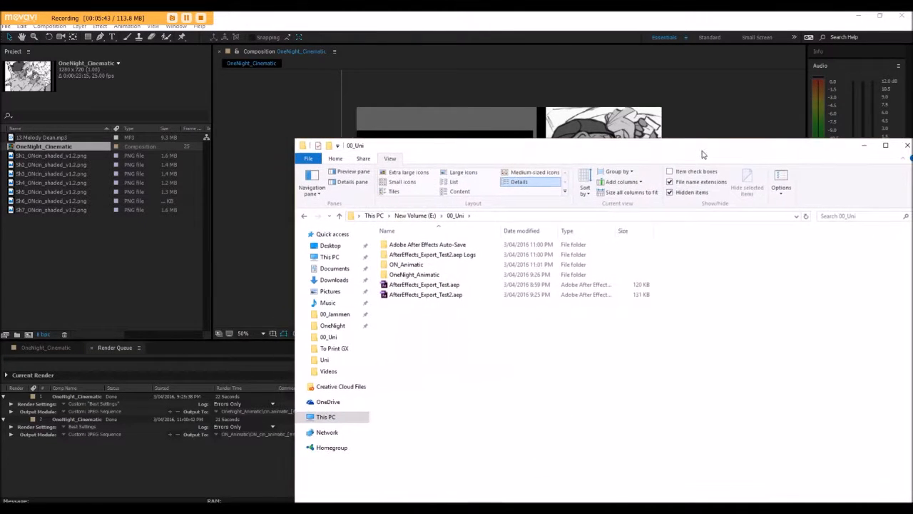
double_click(396, 264)
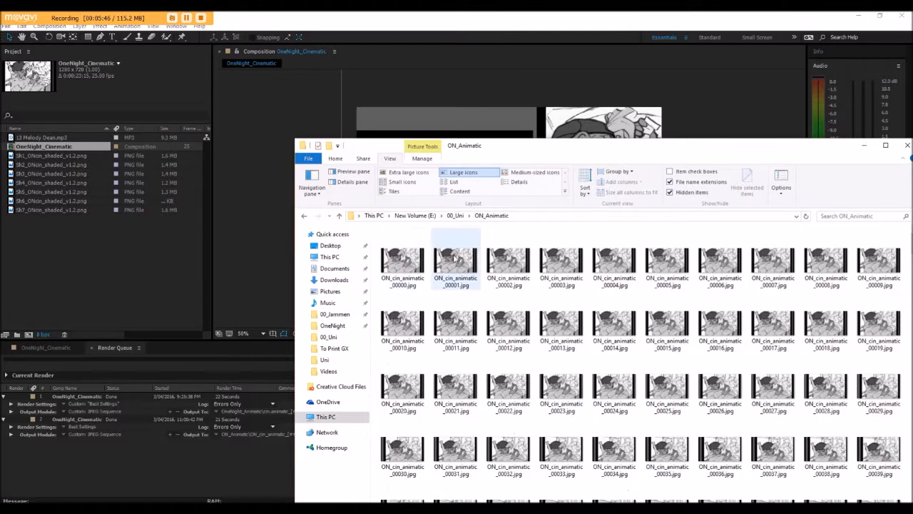
scroll(456, 261, "down", 2)
scroll(455, 259, "down", 20)
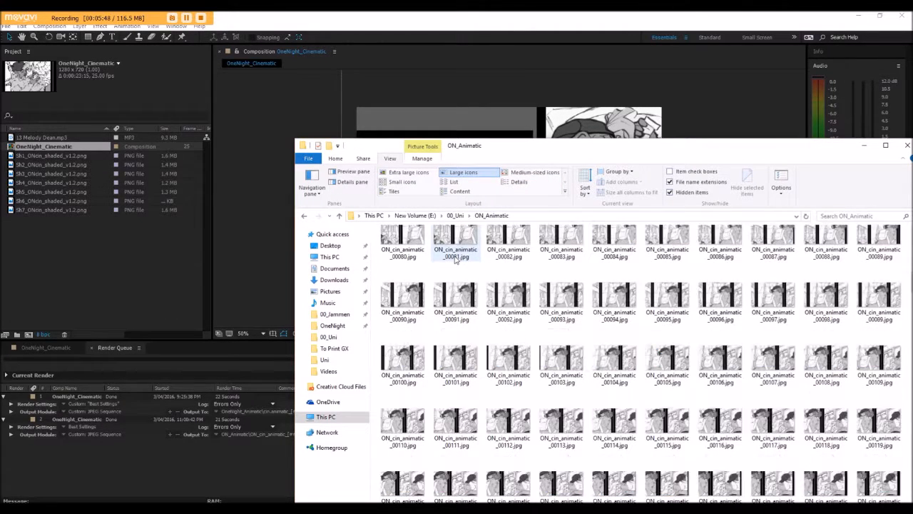
scroll(455, 259, "down", 19)
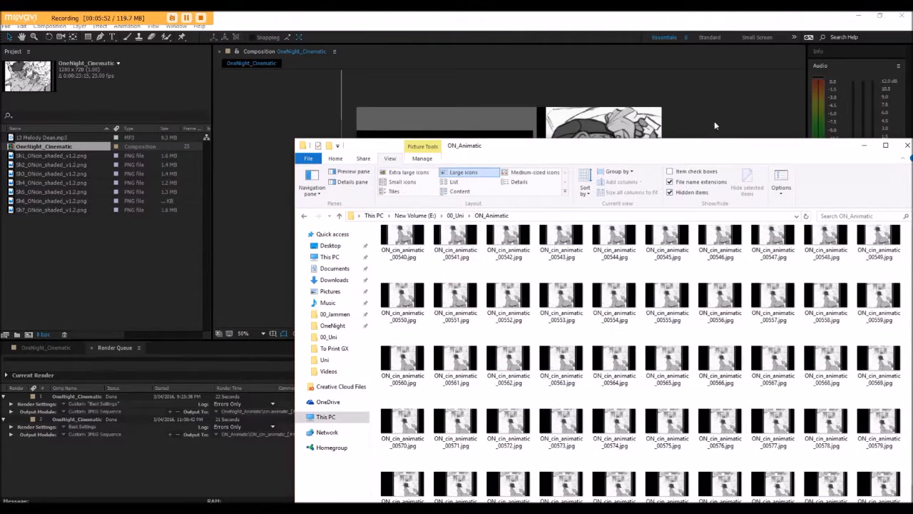
left_click_drag(660, 152, 603, 59)
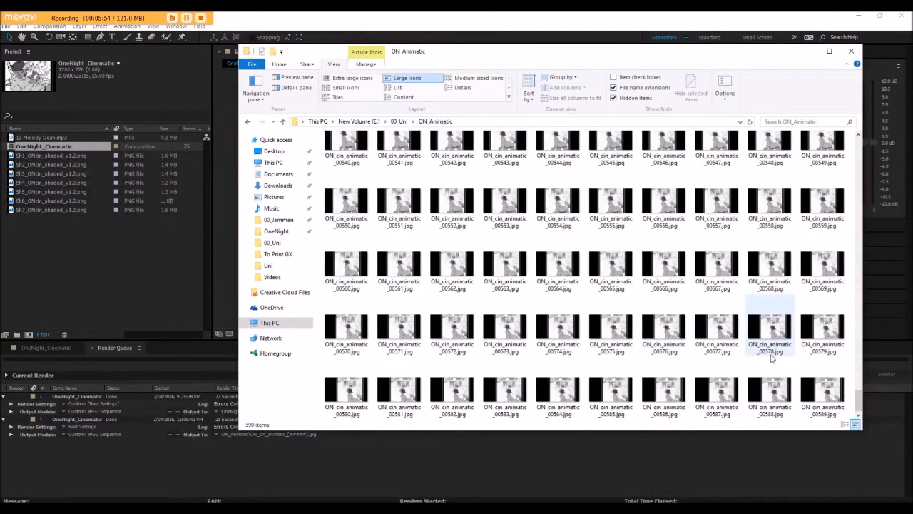
left_click(821, 410)
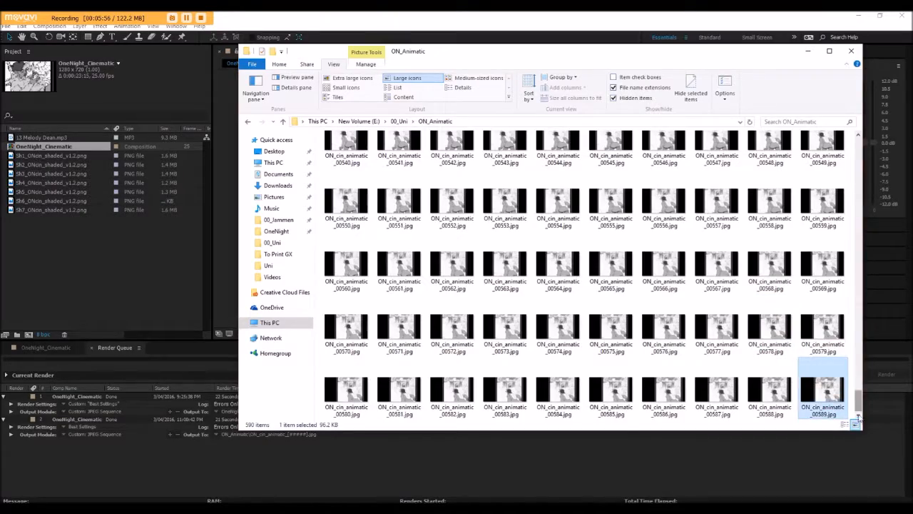
left_click_drag(858, 412, 850, 119)
left_click(807, 50)
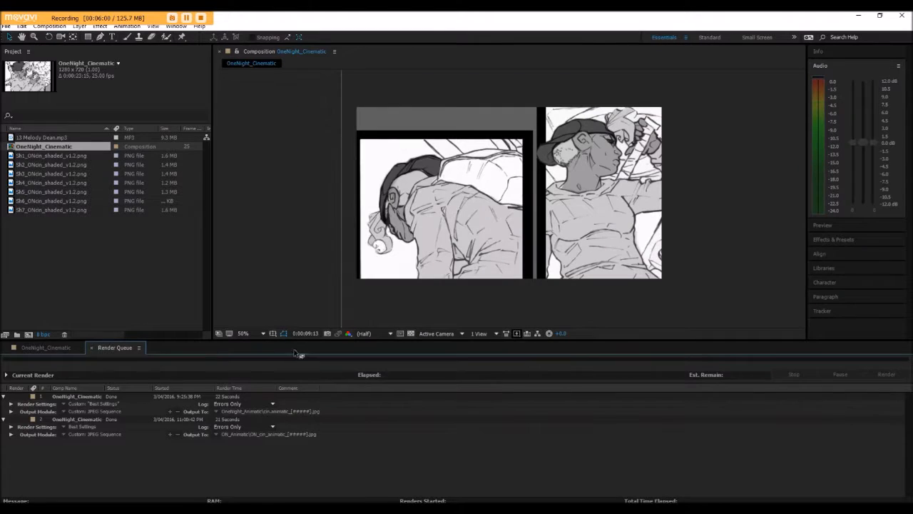
Back in After Effects, open the OneNight_Cinematic timeline and move the current time to the final frame, 0:00:23:14.
left_click(47, 348)
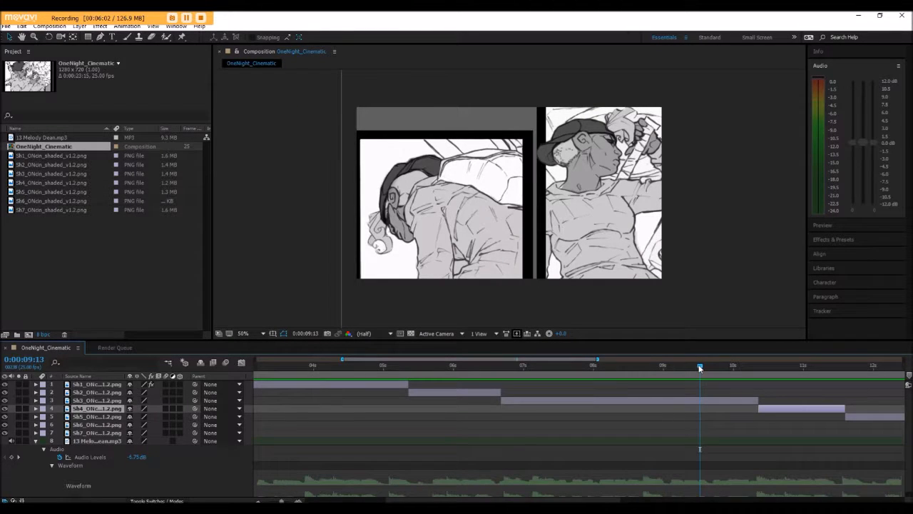
left_click_drag(699, 368, 910, 391)
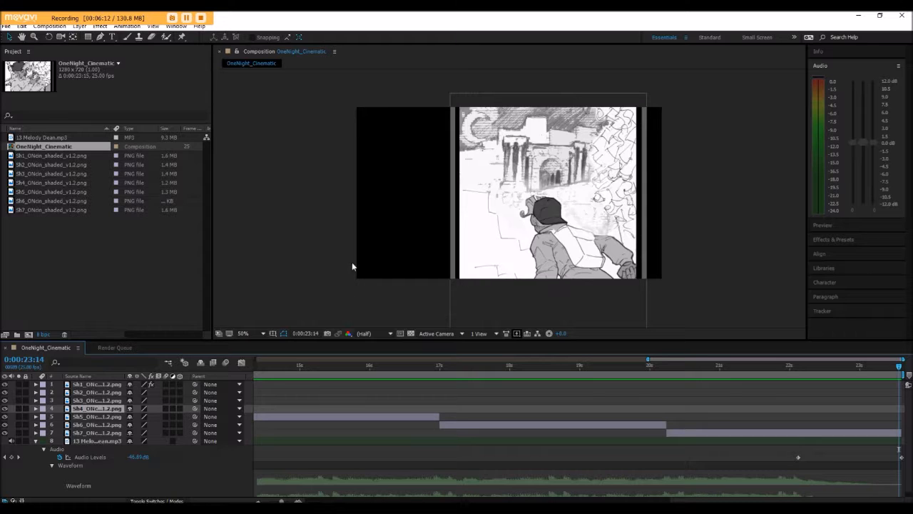
left_click(245, 257)
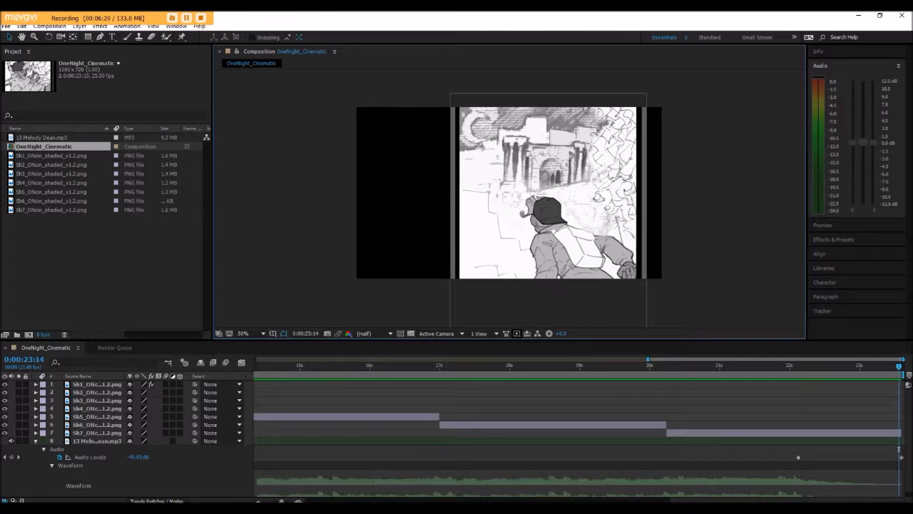
Switch back to File Explorer and review the ON_Animatic image sequence from its last frame to its first.
left_click(221, 508)
left_click(221, 477)
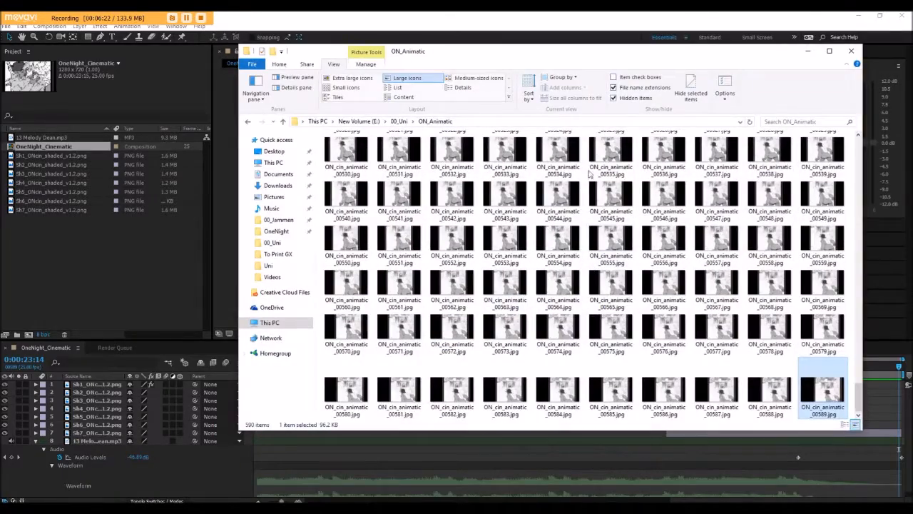
left_click_drag(860, 401, 885, 143)
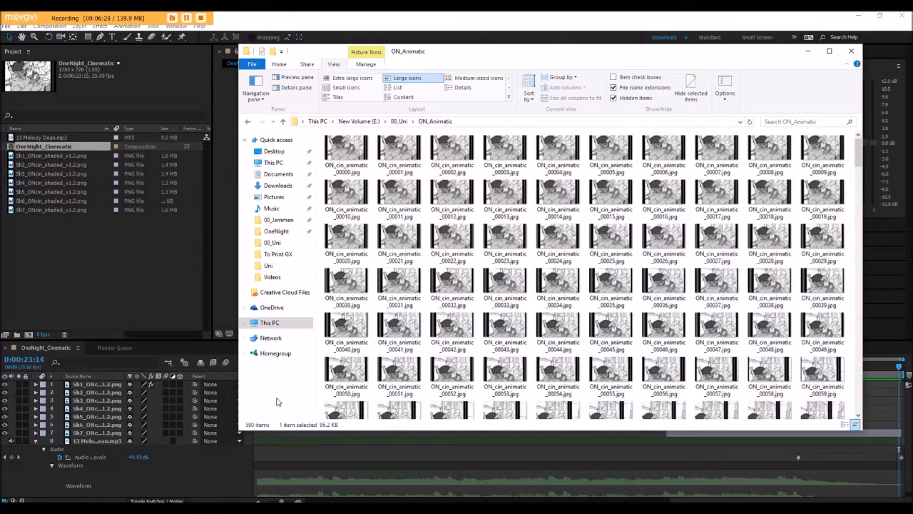
left_click(900, 448)
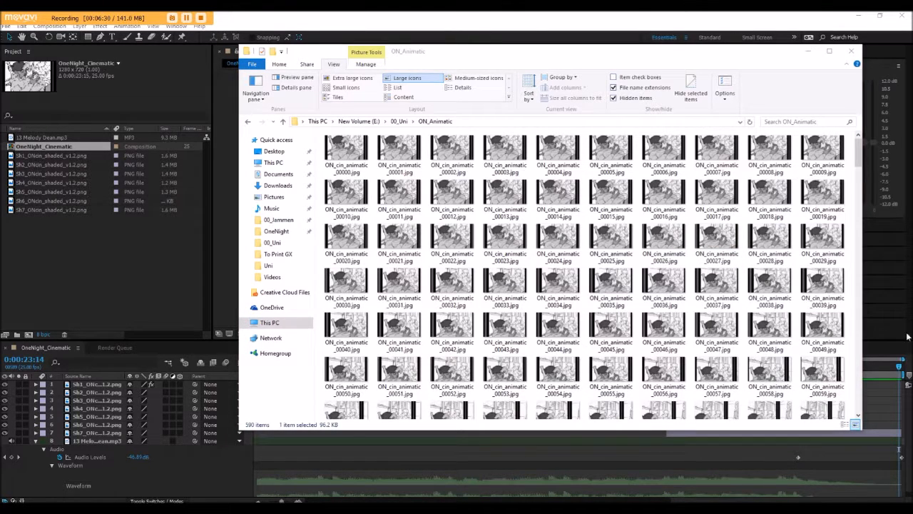